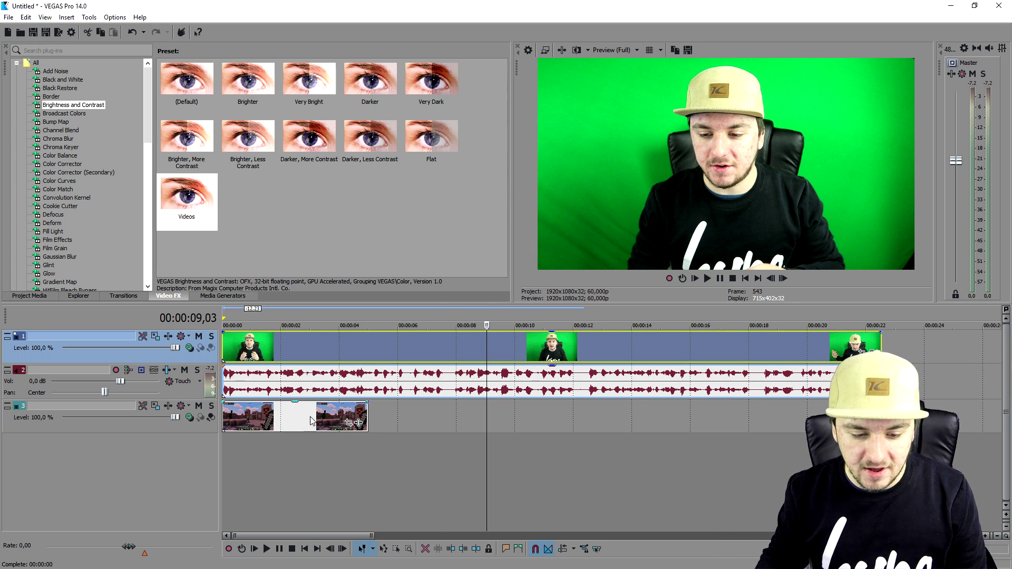
# Step: Drag the Minecraft gameplay clip's right edge out to about 00:00:21 to match the face-cam clip
pyautogui.scroll(-3, 272, 415)
pyautogui.scroll(2, 303, 414)
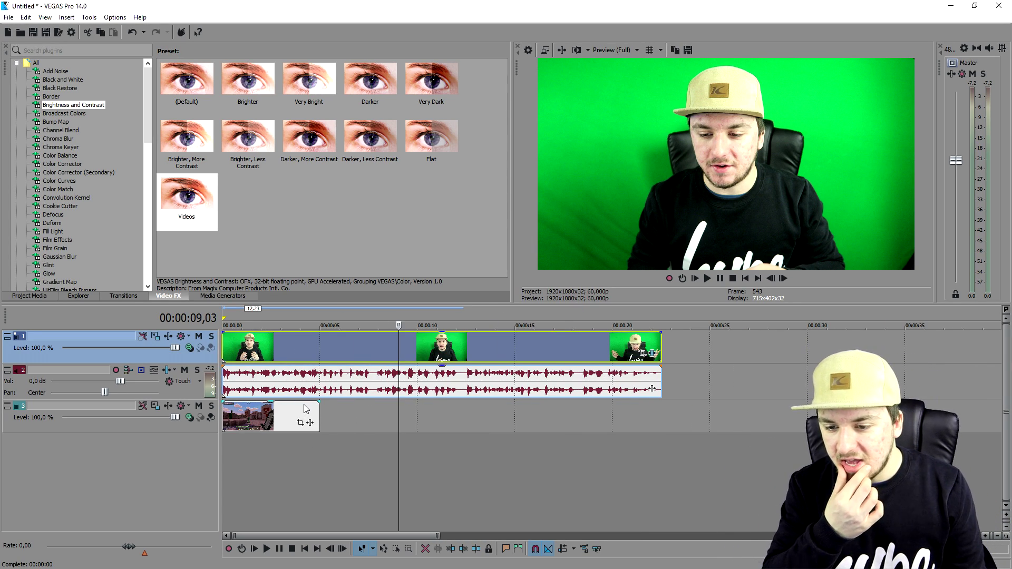
pyautogui.click(757, 279)
pyautogui.click(745, 278)
pyautogui.scroll(2, 367, 421)
pyautogui.click(327, 417)
pyautogui.scroll(-3, 342, 426)
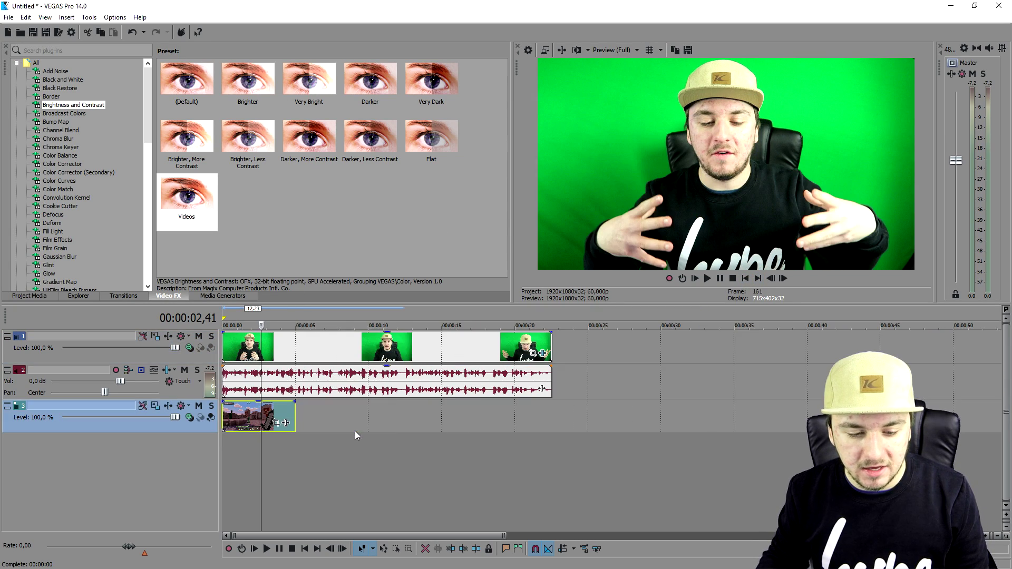
pyautogui.moveTo(294, 410); pyautogui.dragTo(551, 421)
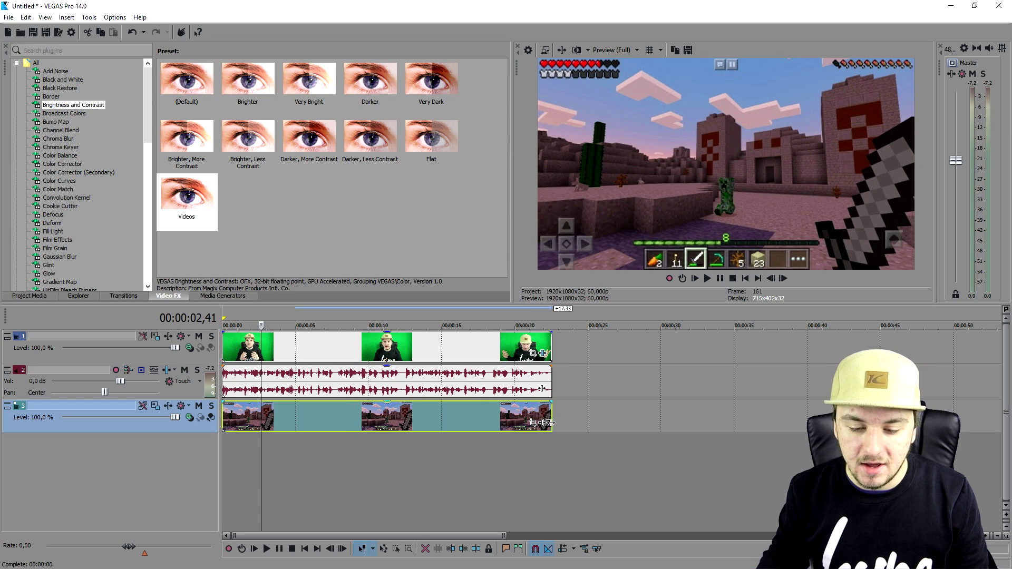
pyautogui.click(313, 347)
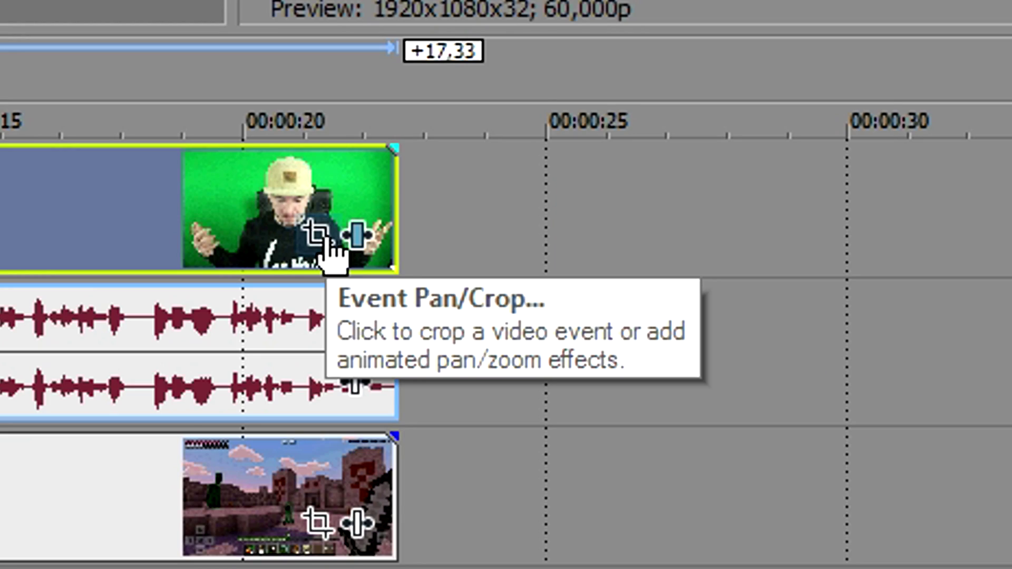
# Step: In the face-cam clip's Pan/Crop, draw a rectangular mask around the person and enable Mask
pyautogui.click(534, 354)
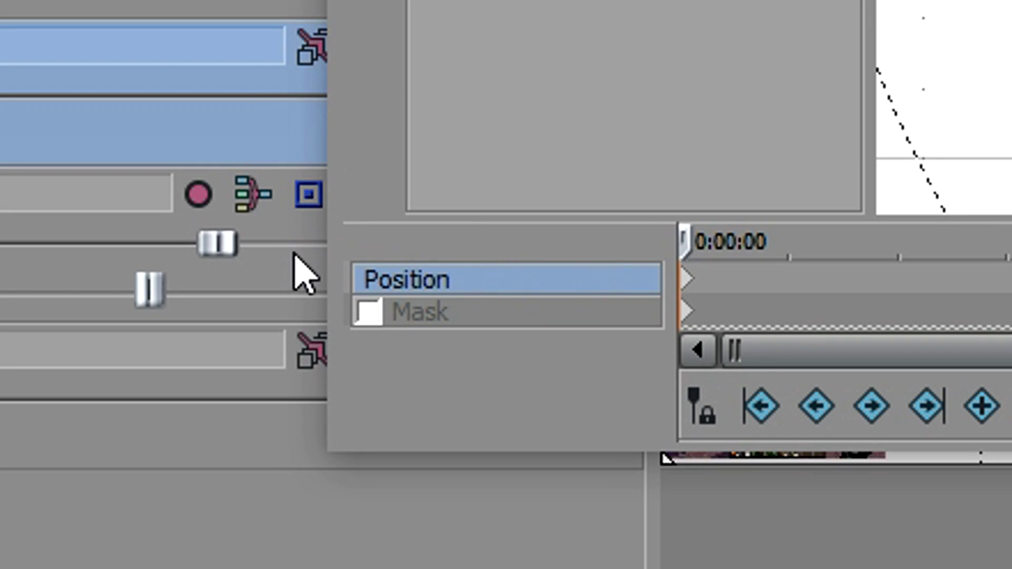
pyautogui.click(390, 310)
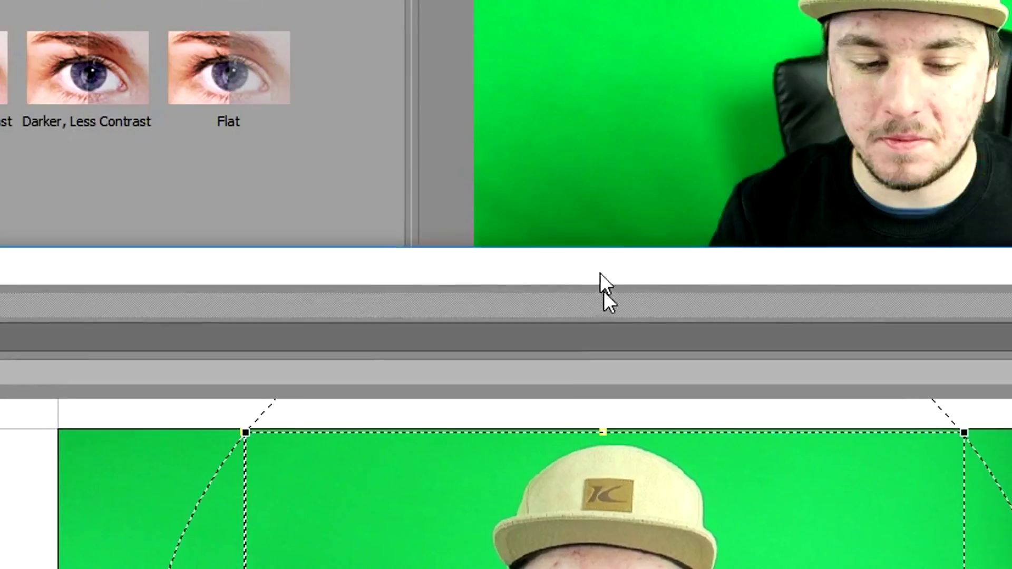
pyautogui.moveTo(603, 290); pyautogui.dragTo(625, 480)
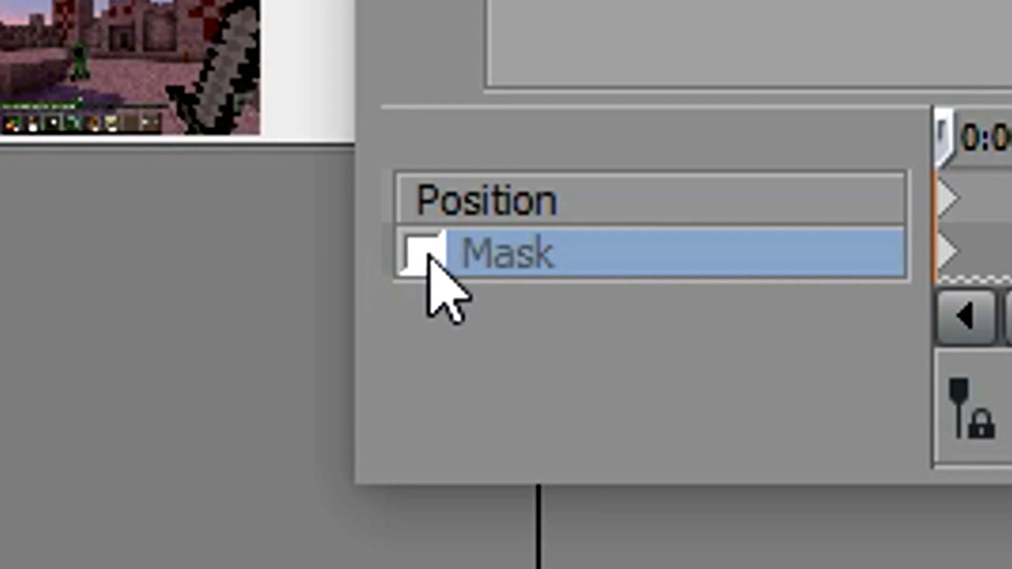
pyautogui.click(419, 252)
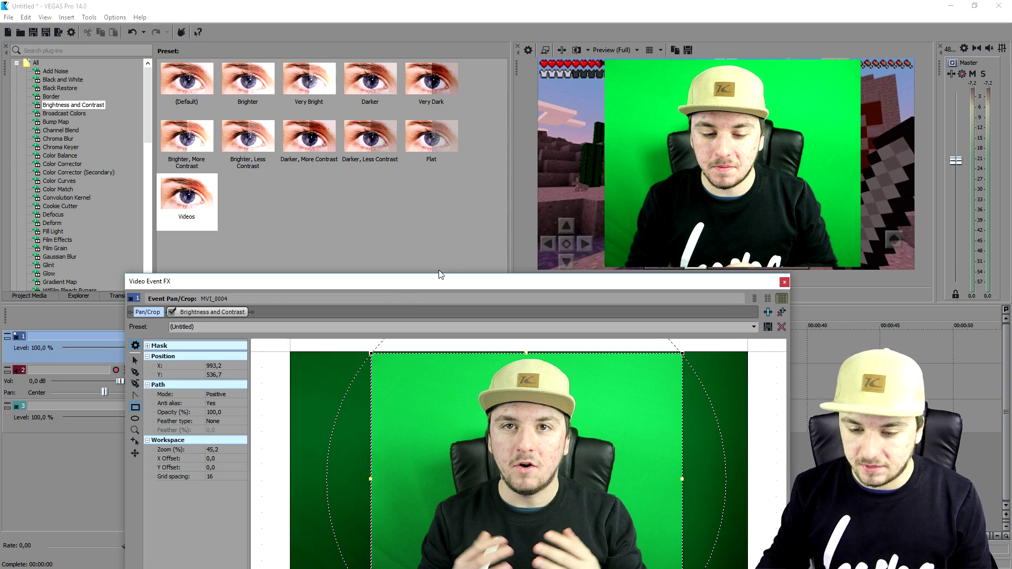
pyautogui.click(785, 282)
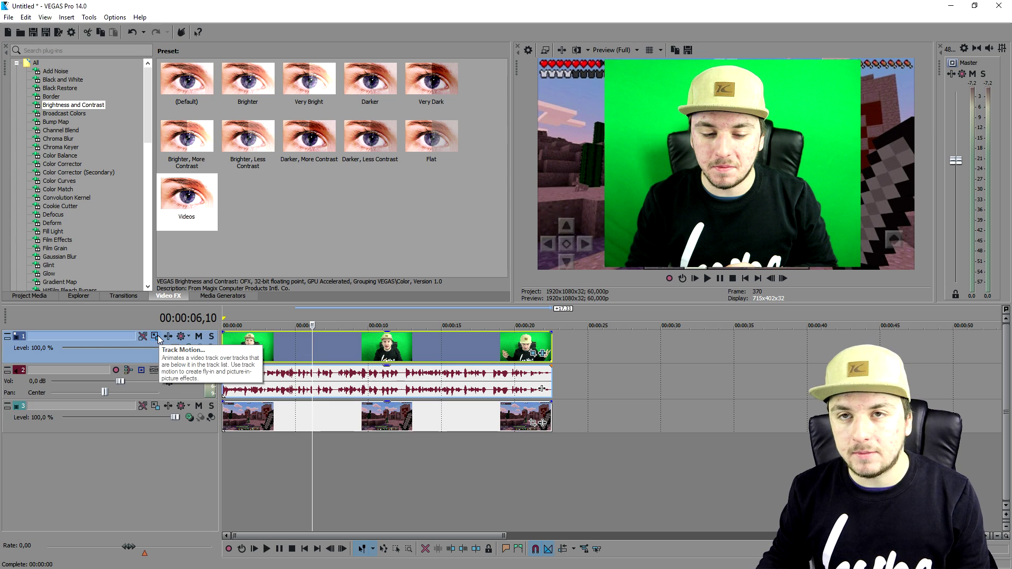
# Step: Use Track Motion on the face-cam track to scale its frame down and move it top-left
pyautogui.click(369, 203)
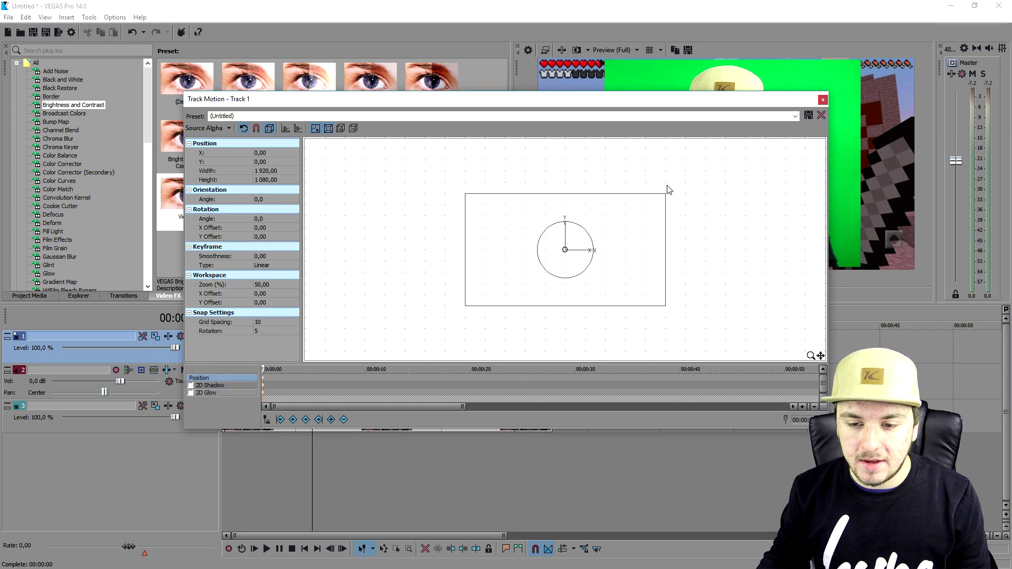
pyautogui.moveTo(611, 99); pyautogui.dragTo(639, 241)
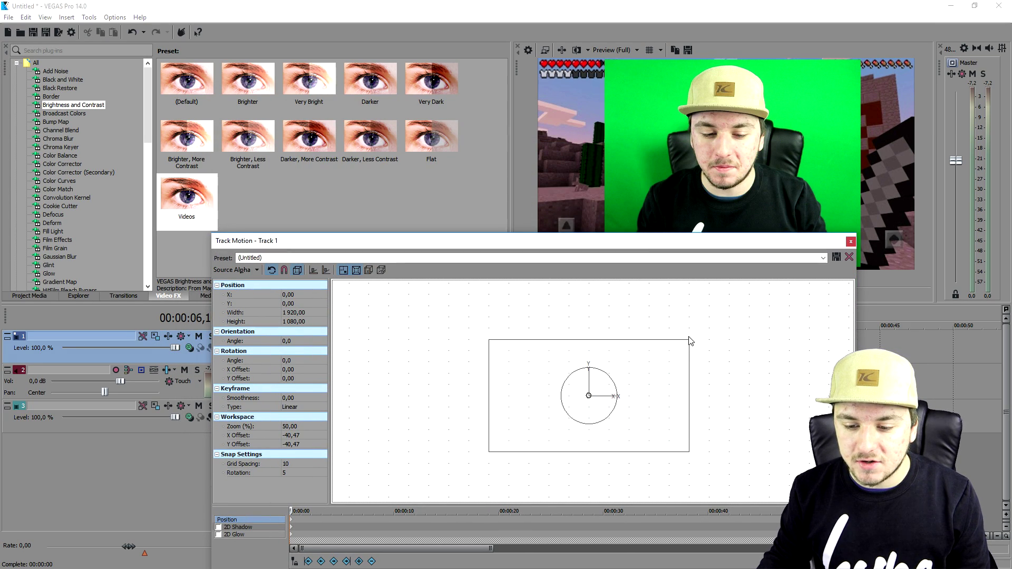
pyautogui.moveTo(691, 339); pyautogui.dragTo(468, 316)
pyautogui.scroll(4, 627, 379)
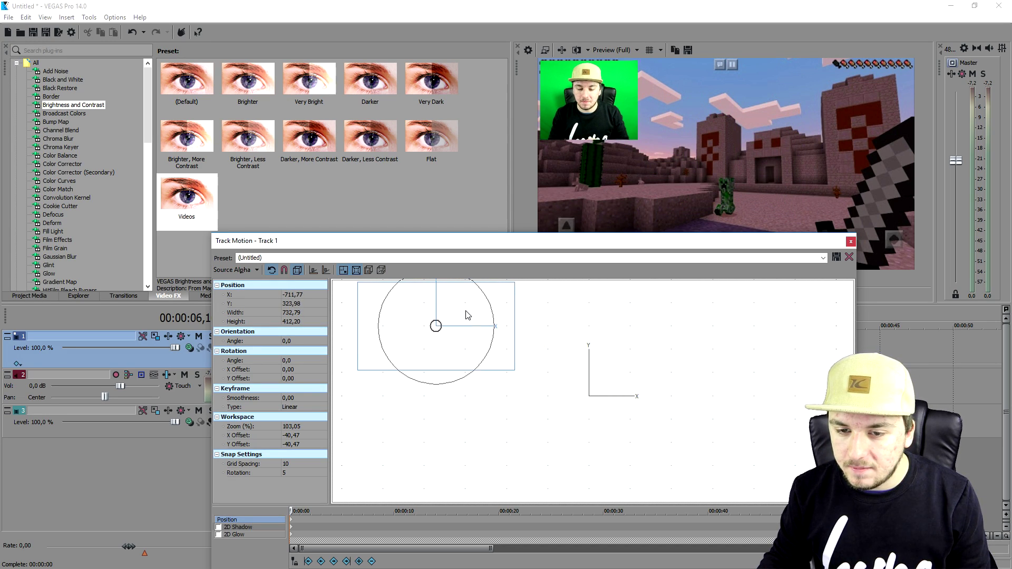
pyautogui.click(850, 241)
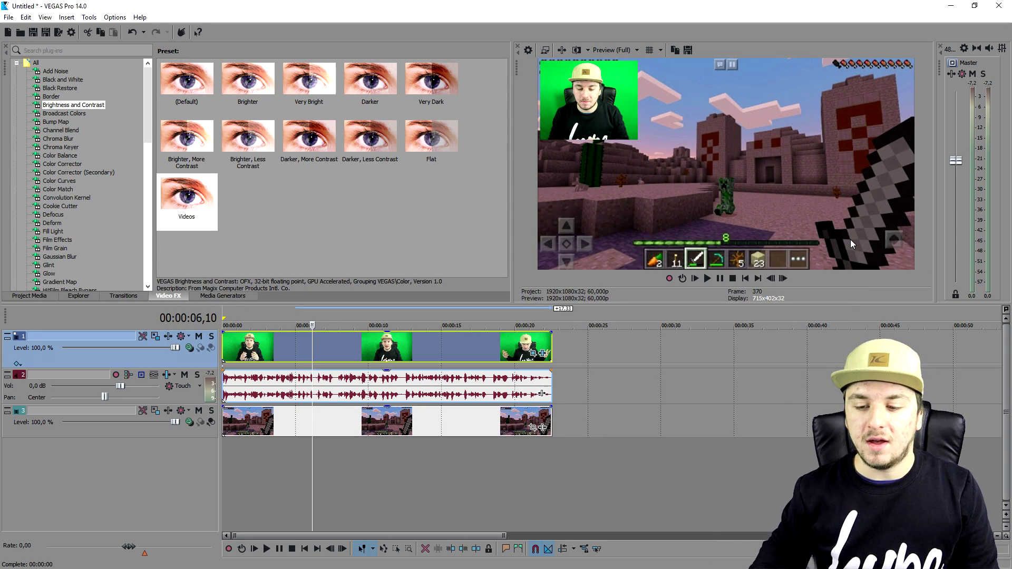
pyautogui.click(744, 279)
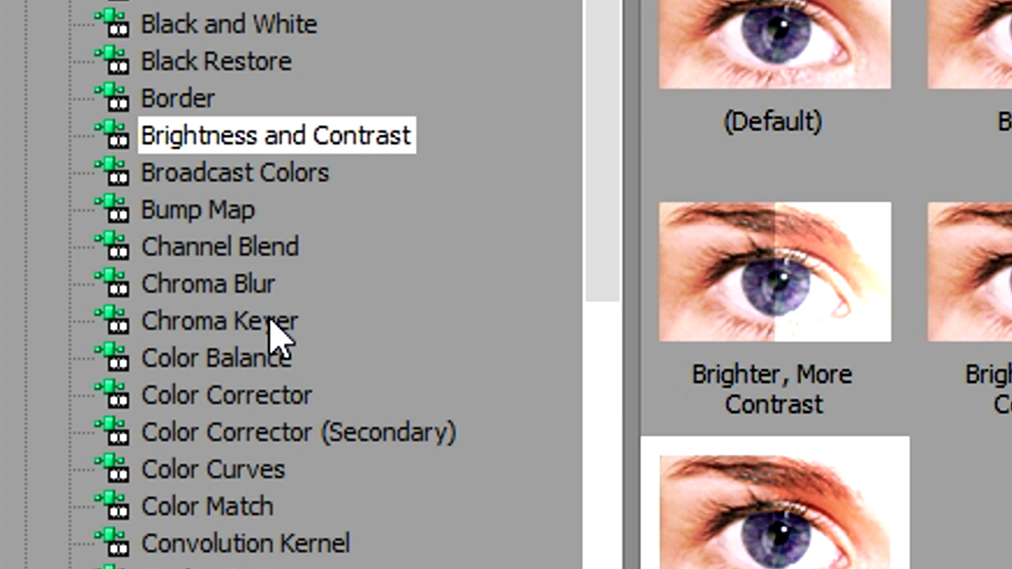
pyautogui.click(72, 147)
# Step: Apply the Default Chroma Keyer to the face cam and sample the green screen as key colour
pyautogui.click(783, 124)
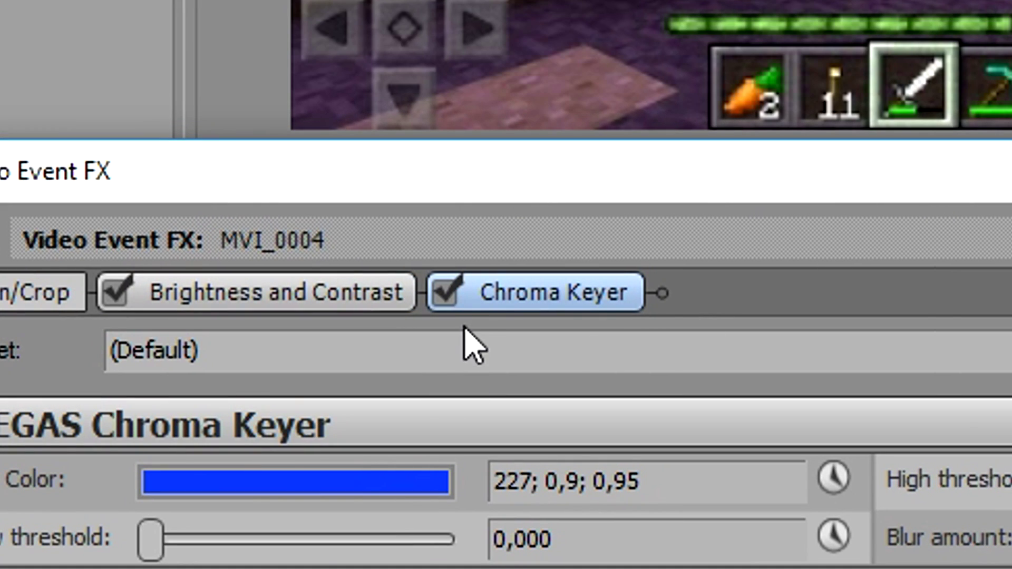
pyautogui.click(256, 312)
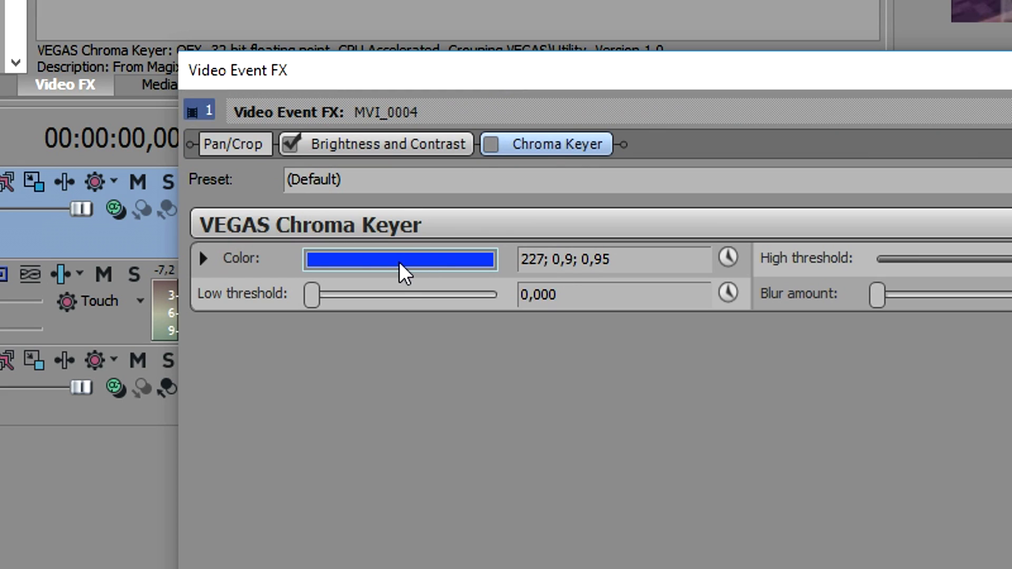
pyautogui.click(399, 261)
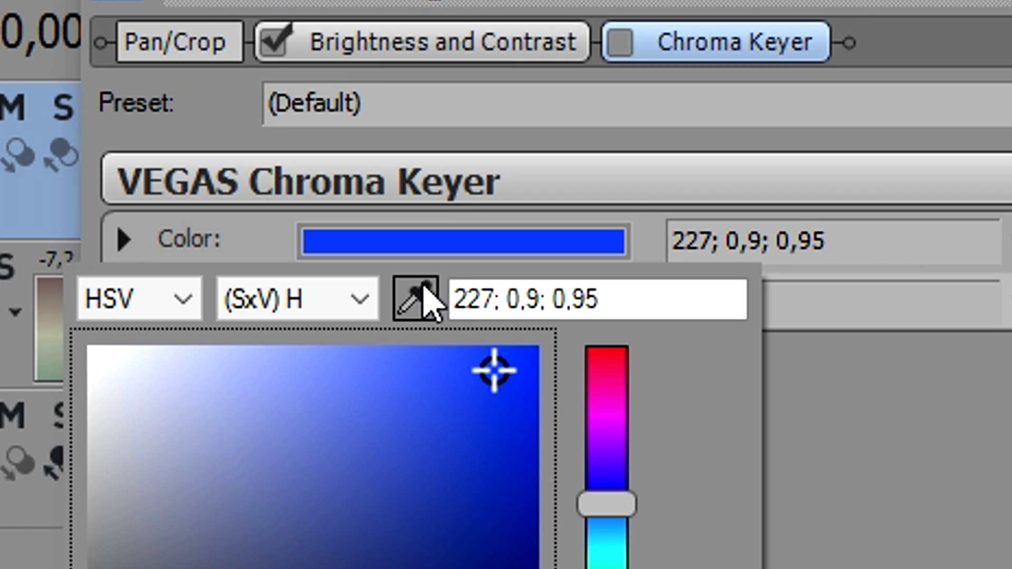
pyautogui.click(429, 300)
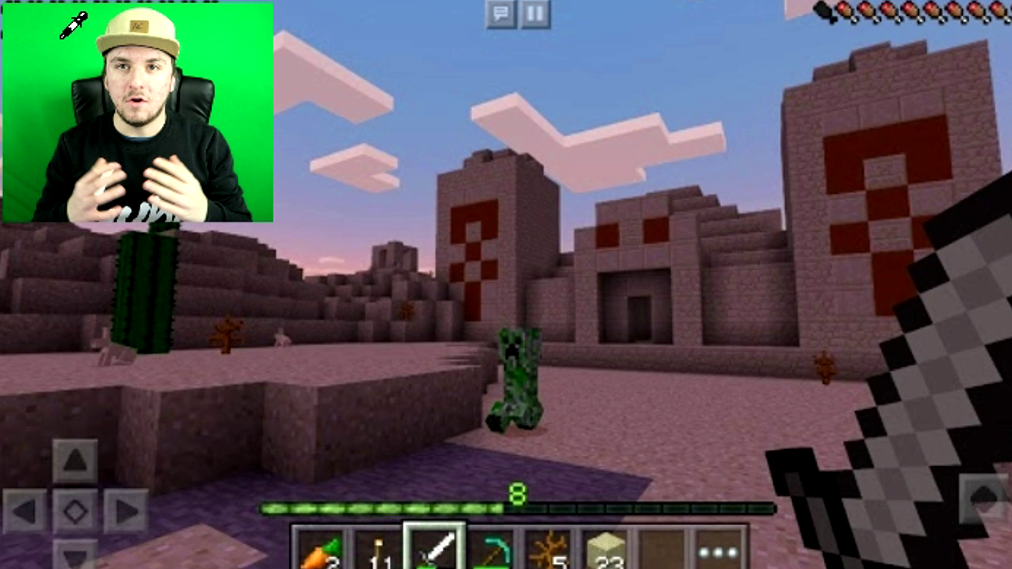
pyautogui.click(61, 38)
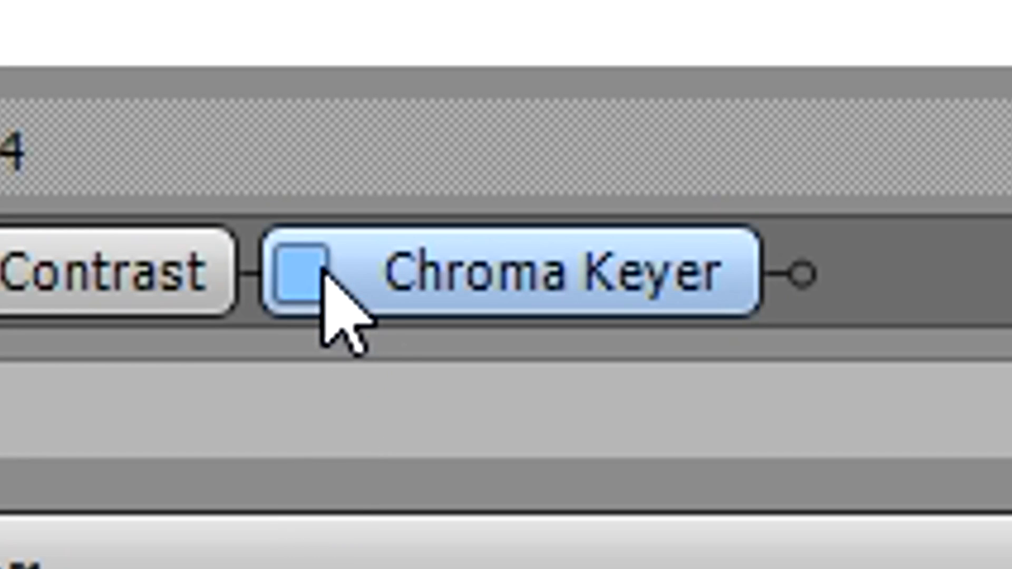
# Step: Re-enable the keyer and set low threshold 0,524 and high threshold 0,565
pyautogui.click(319, 274)
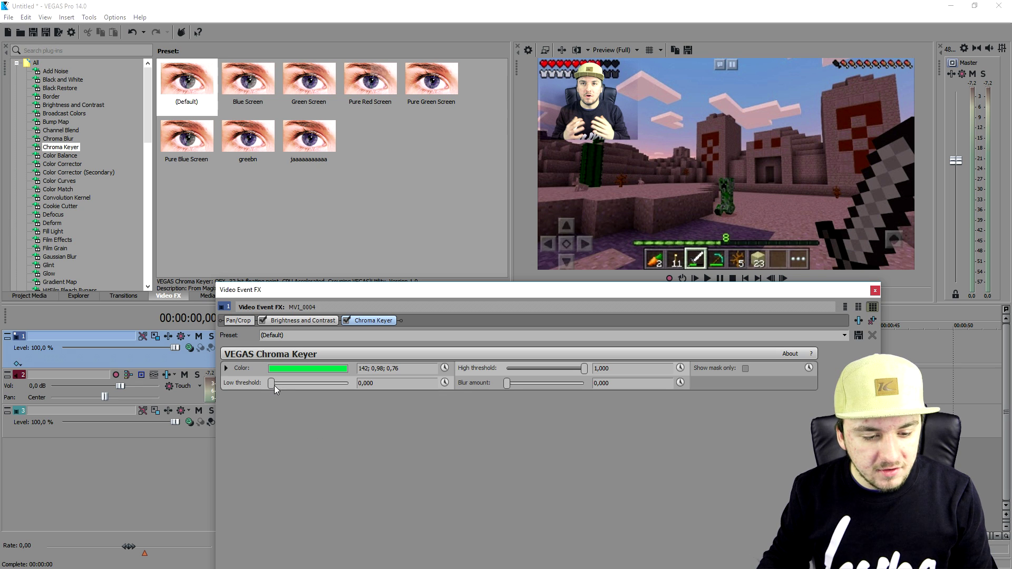
pyautogui.moveTo(272, 384); pyautogui.dragTo(311, 383)
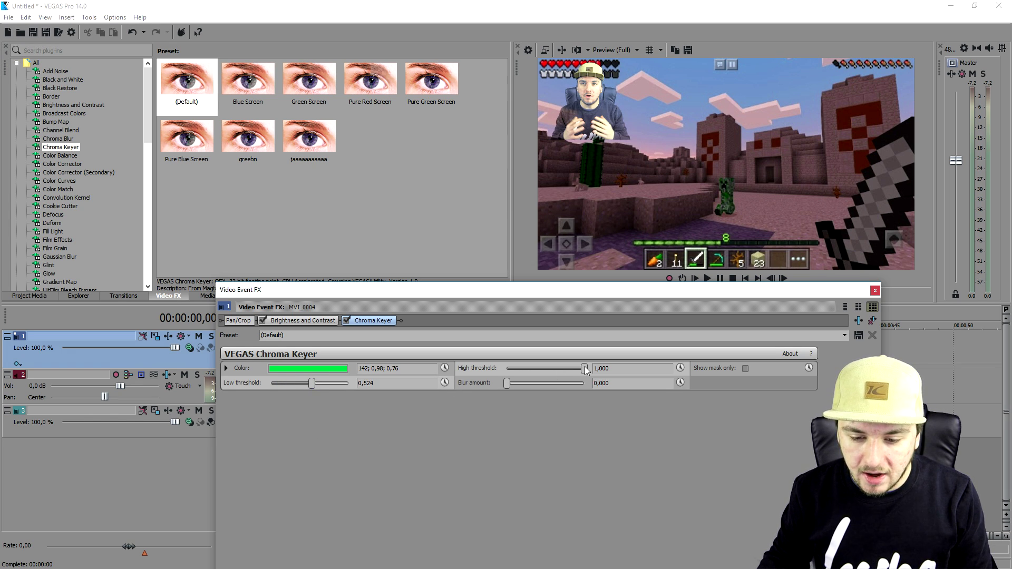
pyautogui.moveTo(585, 369); pyautogui.dragTo(551, 369)
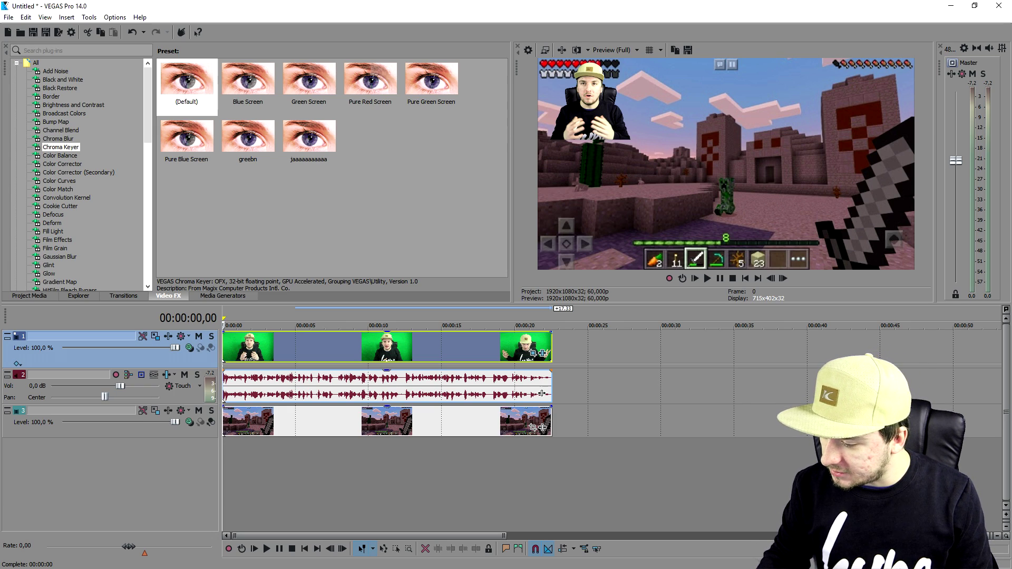
# Step: Search Google for 'foam pads' and scroll through the image results
pyautogui.hotkey('alt', 'Tab')
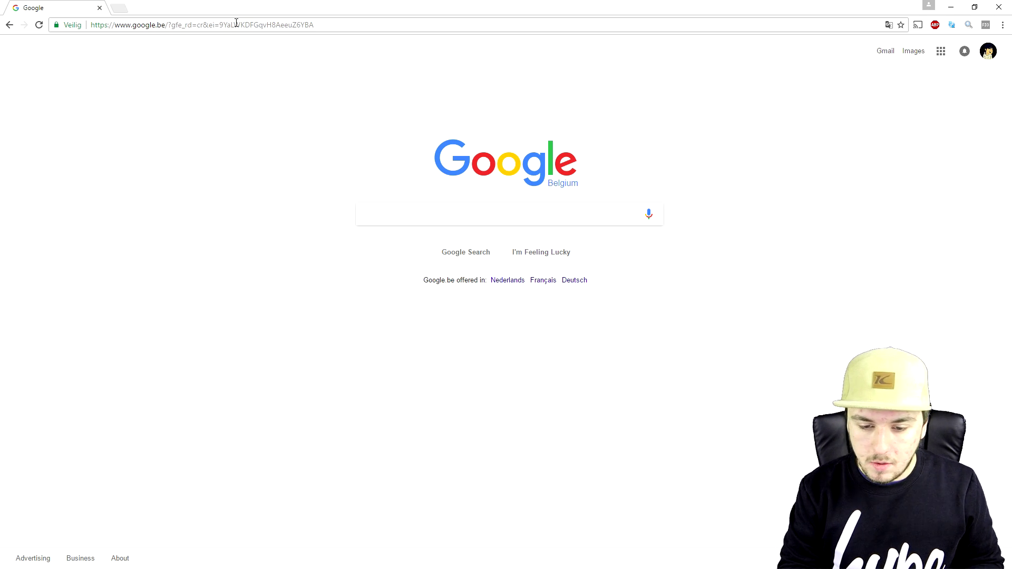
pyautogui.write('foam')
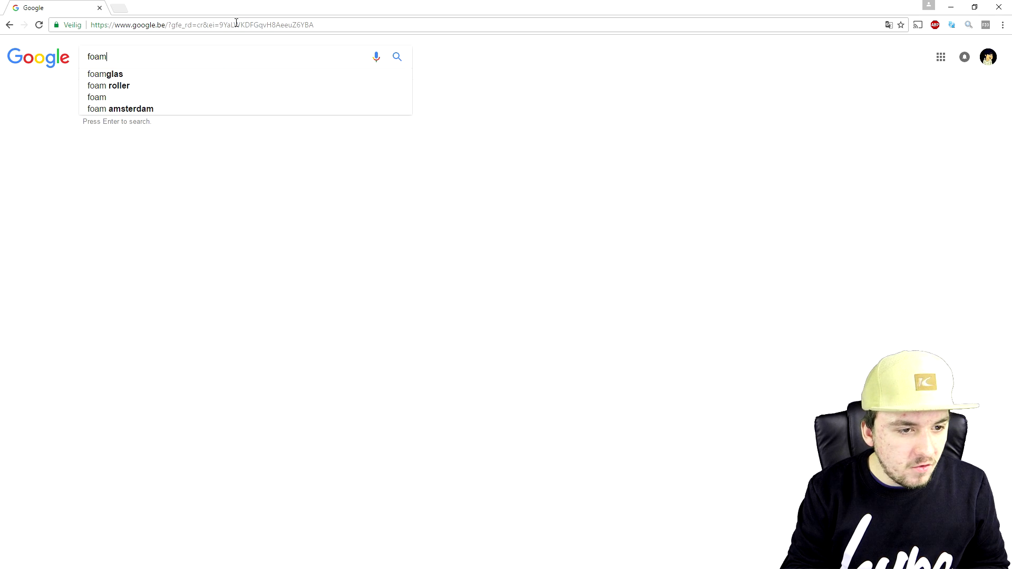
pyautogui.write(' pads')
pyautogui.press('Return')
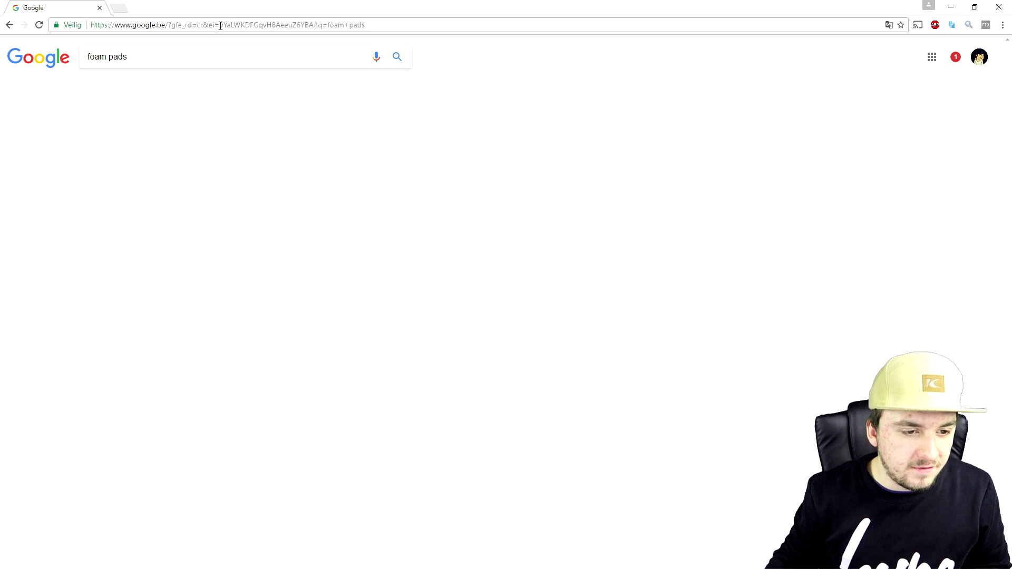
pyautogui.click(125, 91)
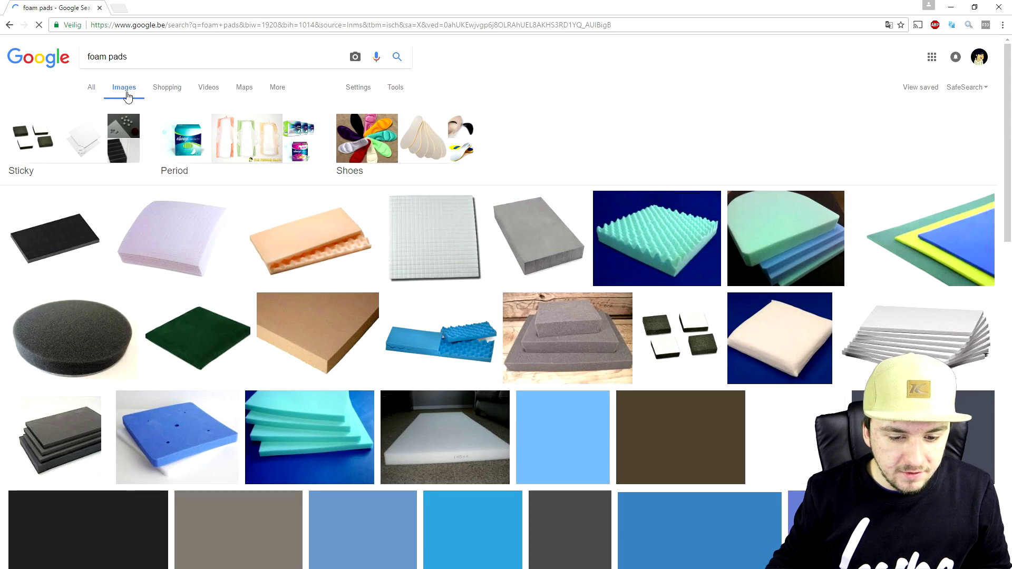
pyautogui.scroll(-5, 263, 229)
pyautogui.scroll(-12, 265, 235)
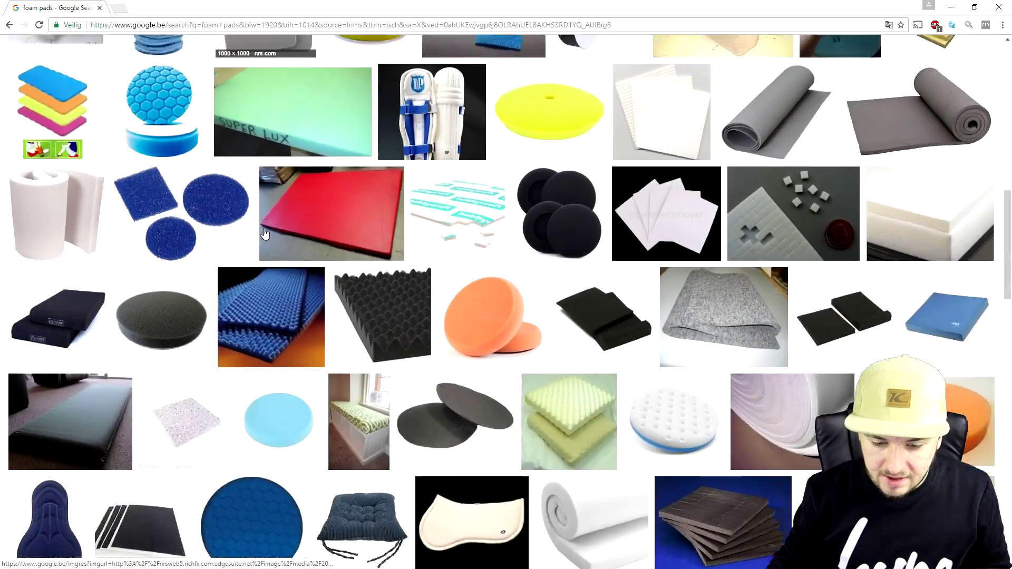
pyautogui.scroll(-8, 265, 232)
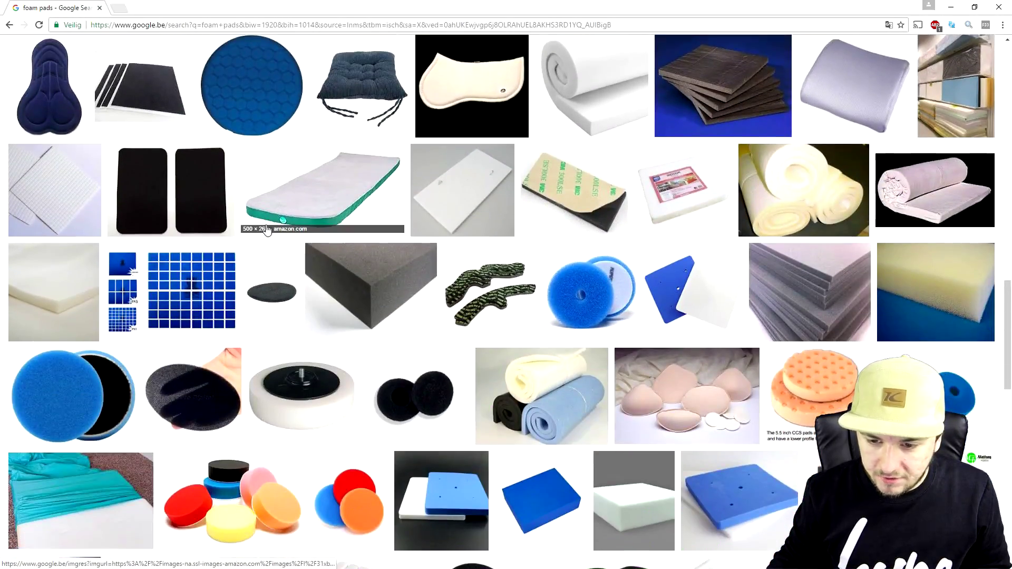
pyautogui.scroll(-12, 267, 230)
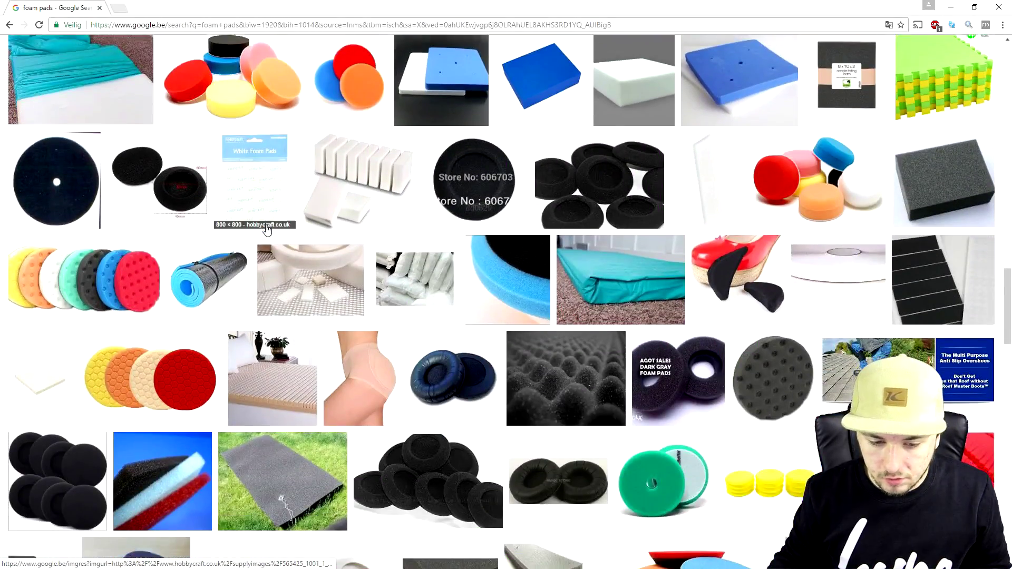
pyautogui.scroll(-4, 267, 227)
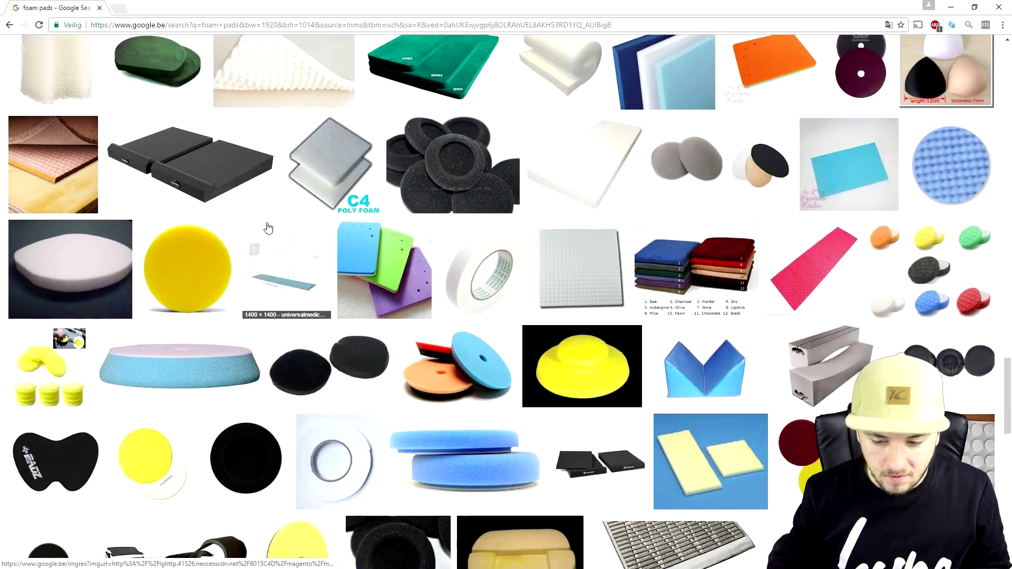
pyautogui.scroll(-6, 270, 226)
pyautogui.scroll(20, 270, 226)
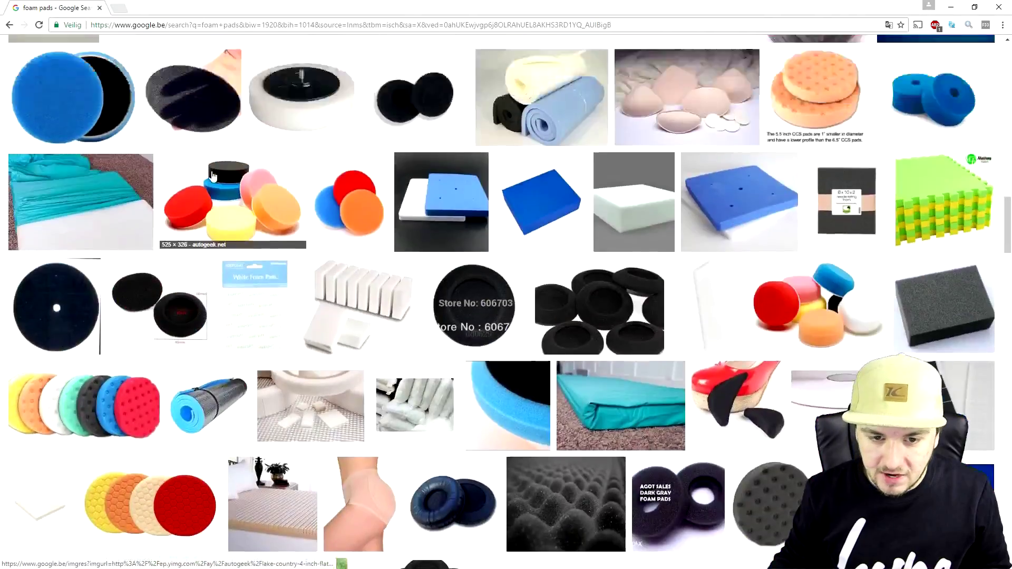
pyautogui.scroll(1, 157, 153)
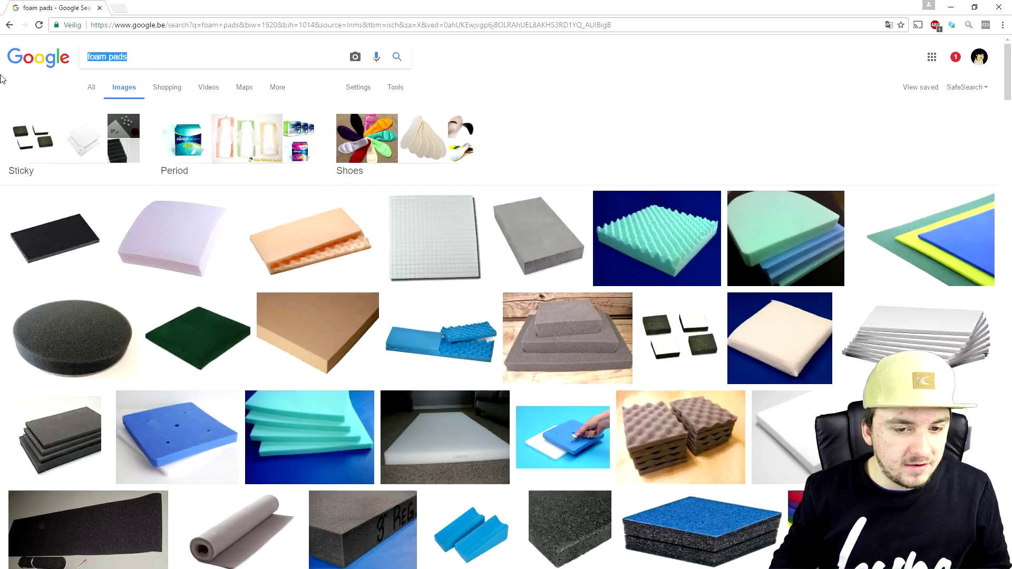
# Step: Refine the image search to 'isolated room foam'
pyautogui.write('isolated ro')
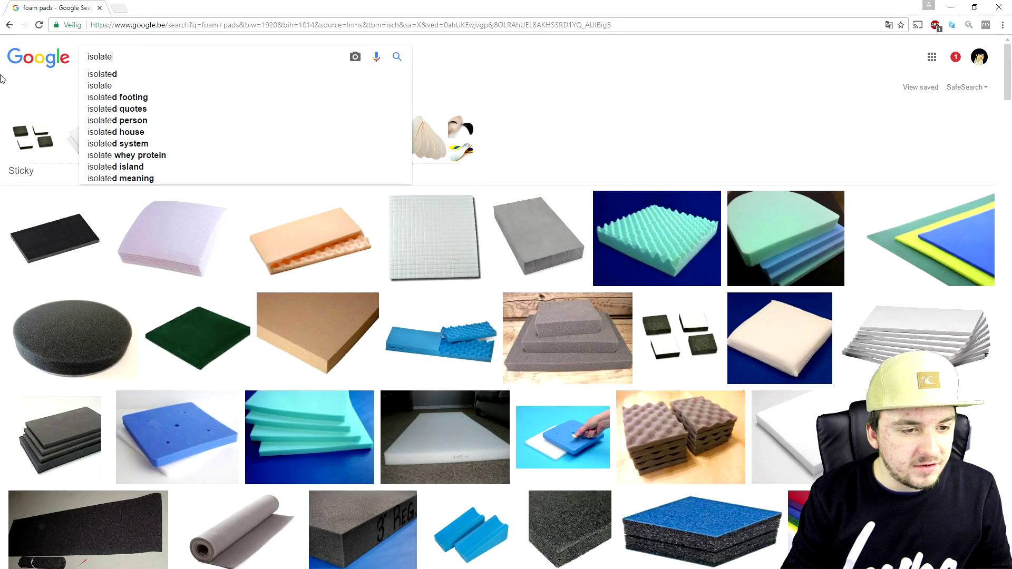
pyautogui.write('om')
pyautogui.press('Return')
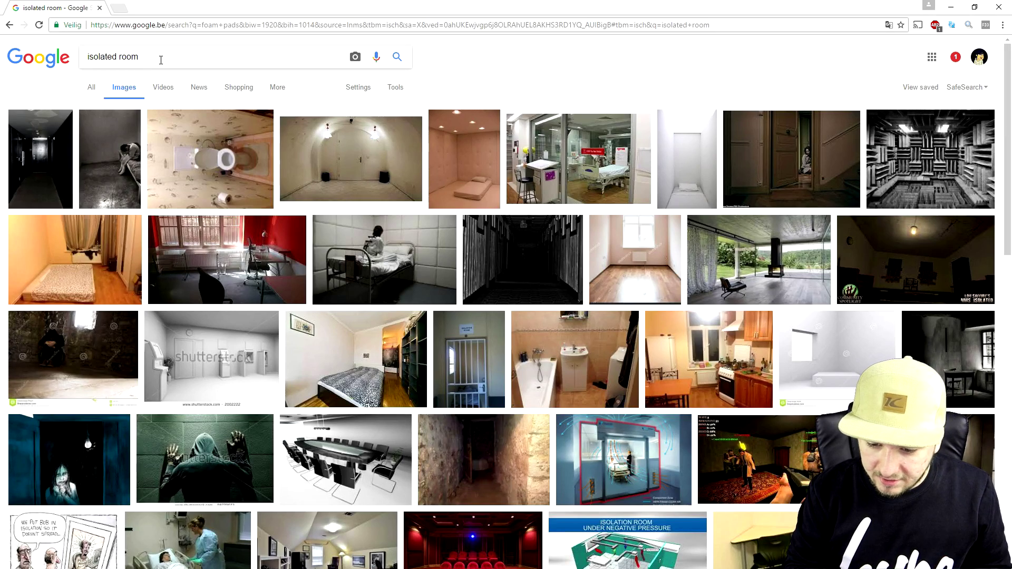
pyautogui.write('foam')
pyautogui.press('Return')
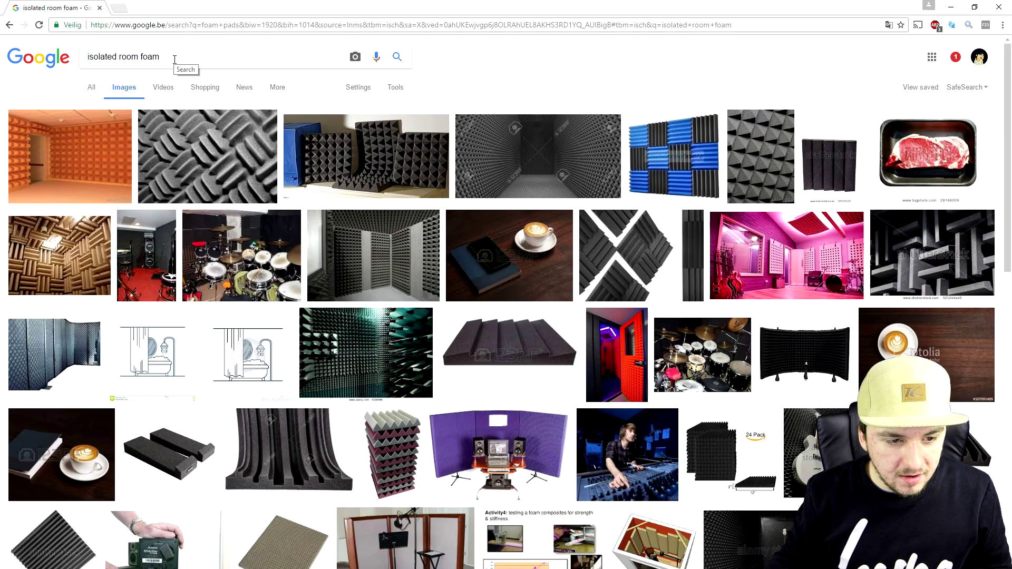
# Step: Save the grey foam picture to the desktop as a JPG and return to VEGAS Pro
pyautogui.click(207, 183)
pyautogui.scroll(-2, 270, 212)
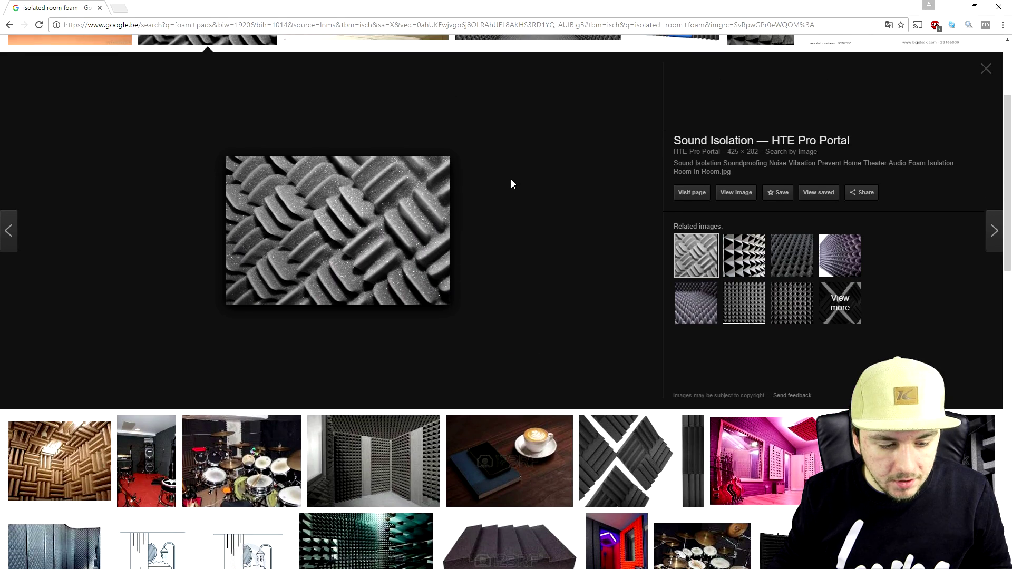
pyautogui.rightClick(327, 215)
pyautogui.click(405, 306)
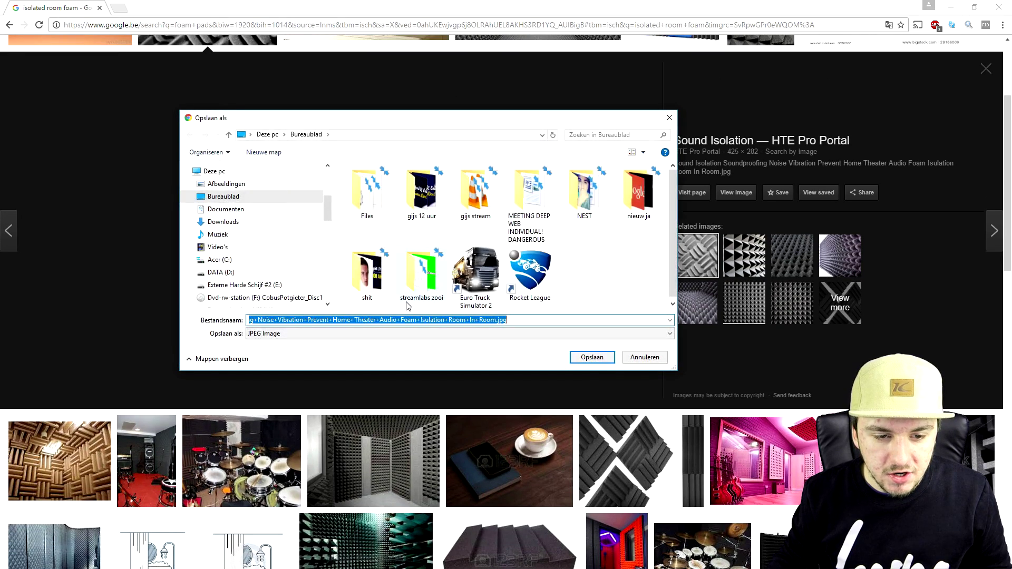
pyautogui.press('Return')
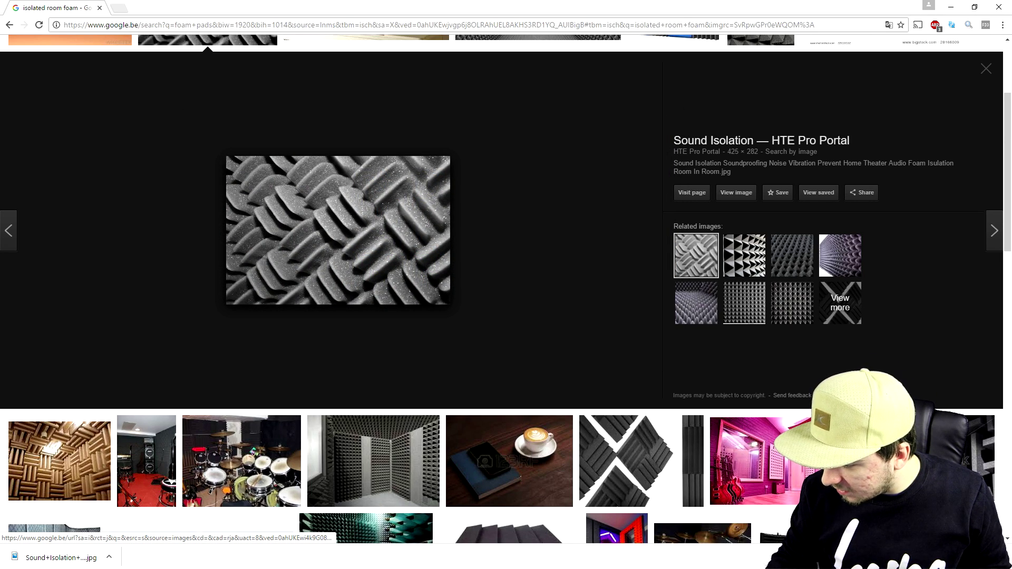
pyautogui.hotkey('alt', 'Tab')
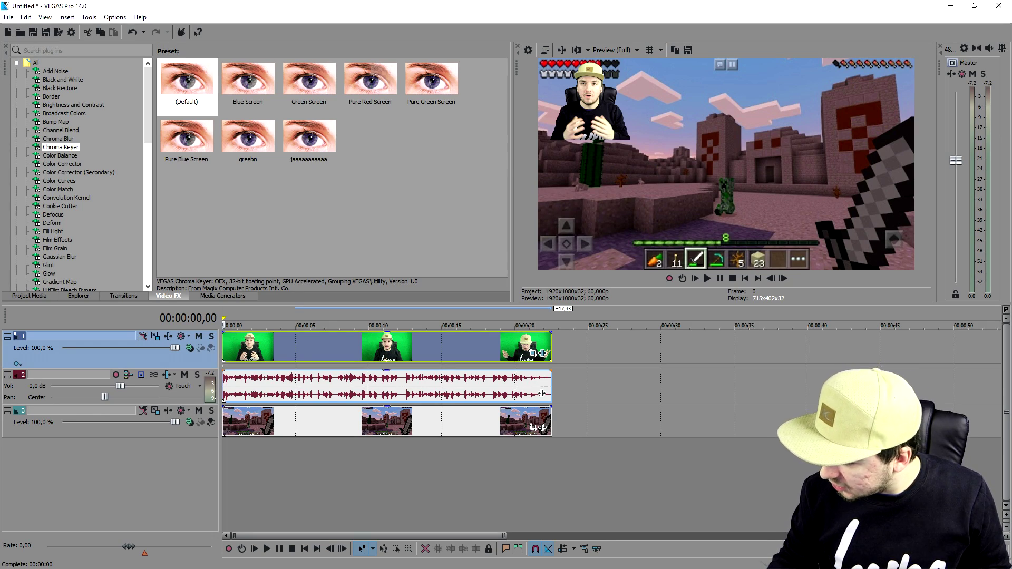
# Step: Drag the saved foam JPG from the Desktop folder into the timeline
pyautogui.hotkey('alt', 'Tab')
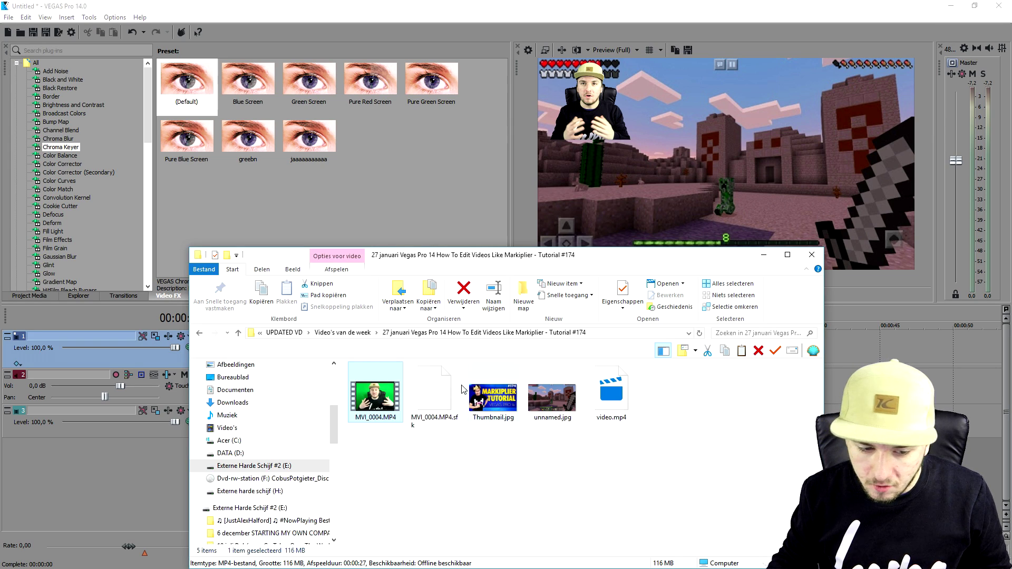
pyautogui.click(248, 379)
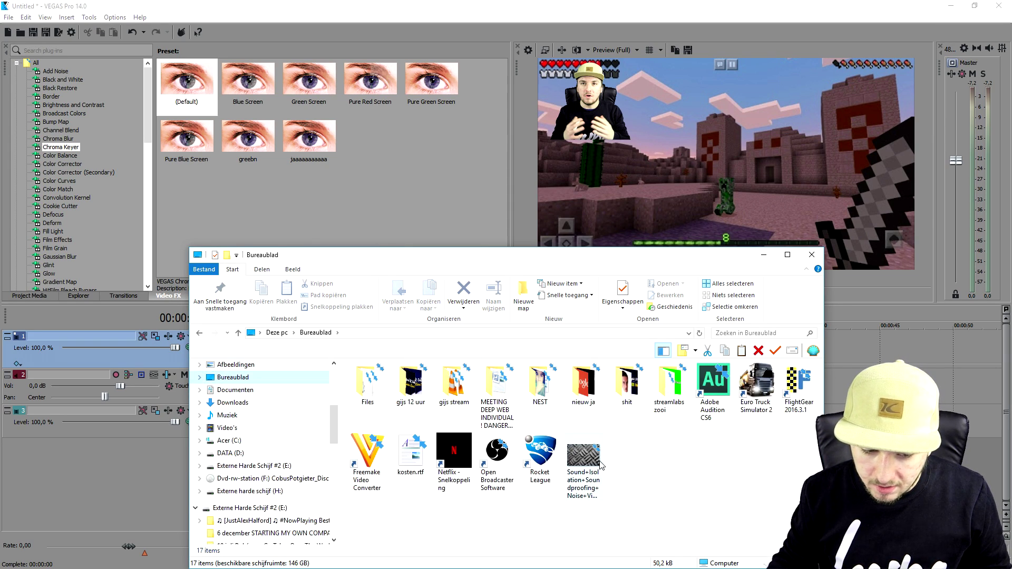
pyautogui.moveTo(587, 460); pyautogui.dragTo(674, 348)
# Step: Insert a new video track under the face cam and lay the foam image across the clips on it
pyautogui.rightClick(566, 379)
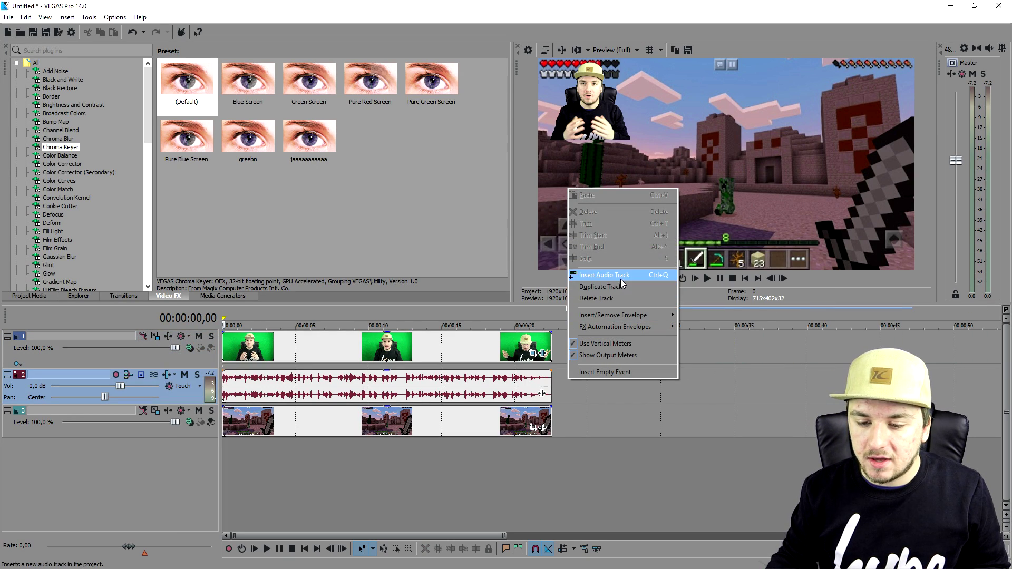
pyautogui.rightClick(707, 347)
pyautogui.click(764, 431)
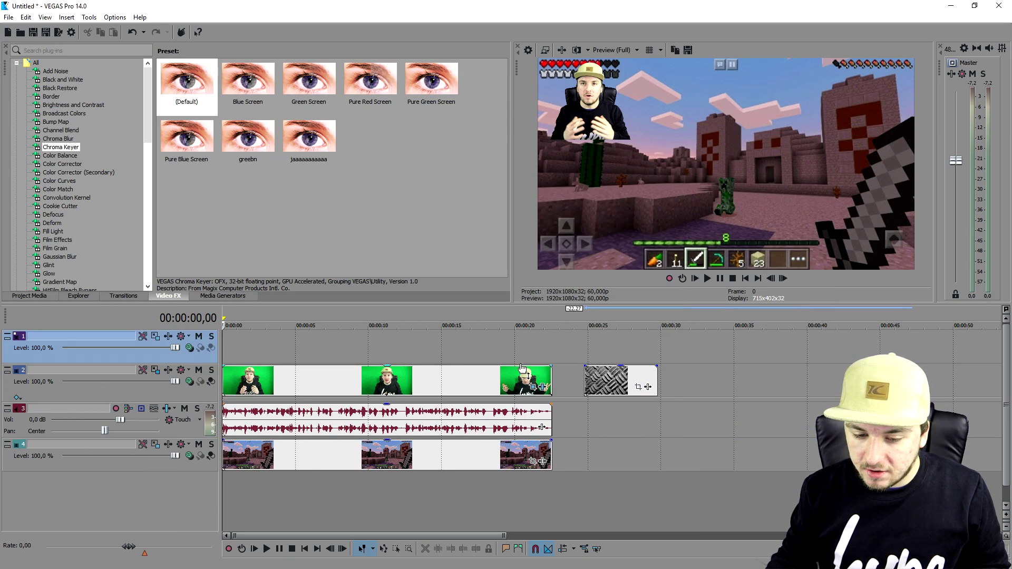
pyautogui.moveTo(205, 369); pyautogui.dragTo(204, 343)
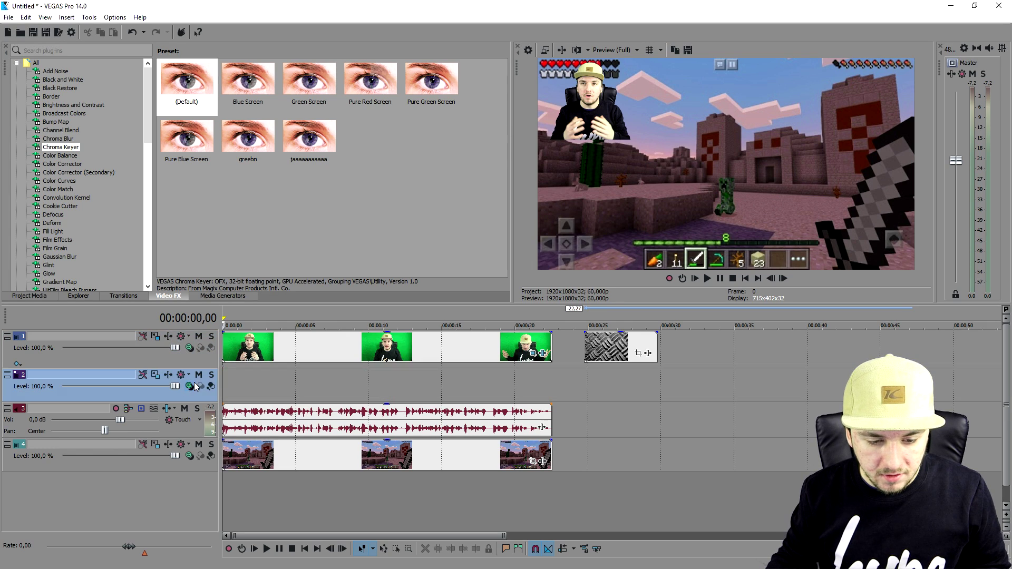
pyautogui.moveTo(635, 356); pyautogui.dragTo(551, 391)
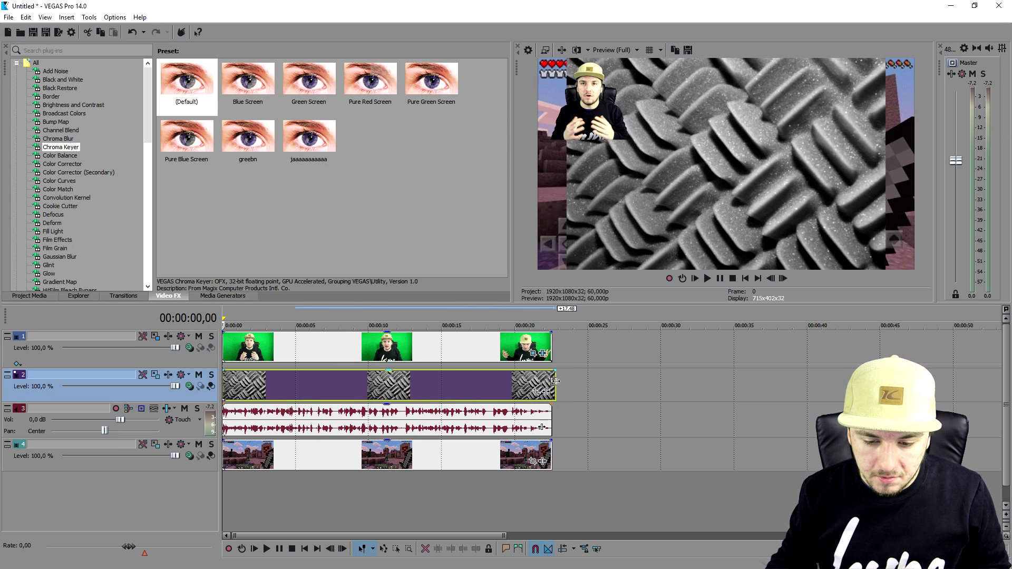
pyautogui.click(168, 375)
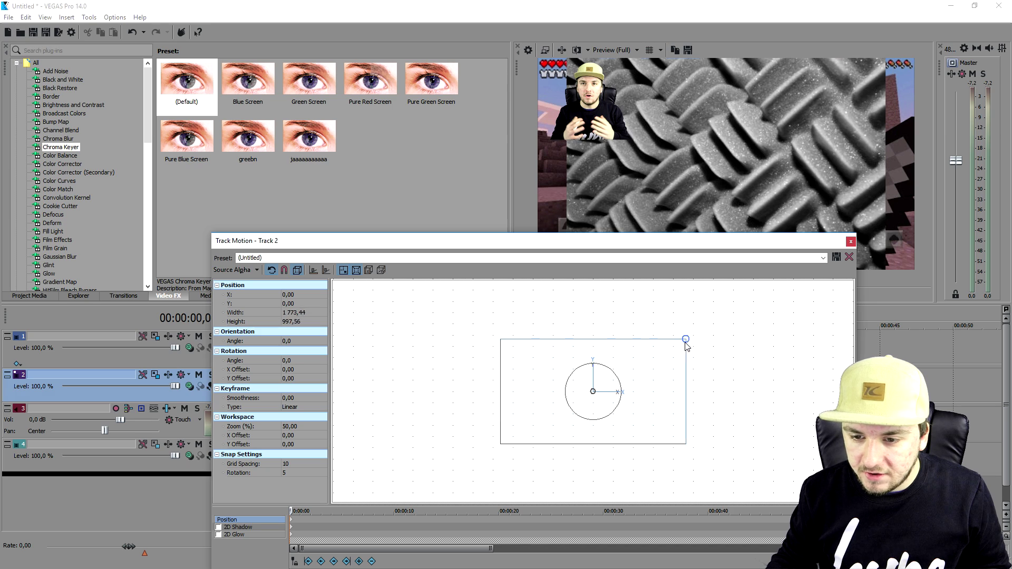
# Step: Shrink the foam image to about a third and position it top-left behind the face cam
pyautogui.moveTo(685, 340); pyautogui.dragTo(426, 272)
pyautogui.scroll(5, 617, 372)
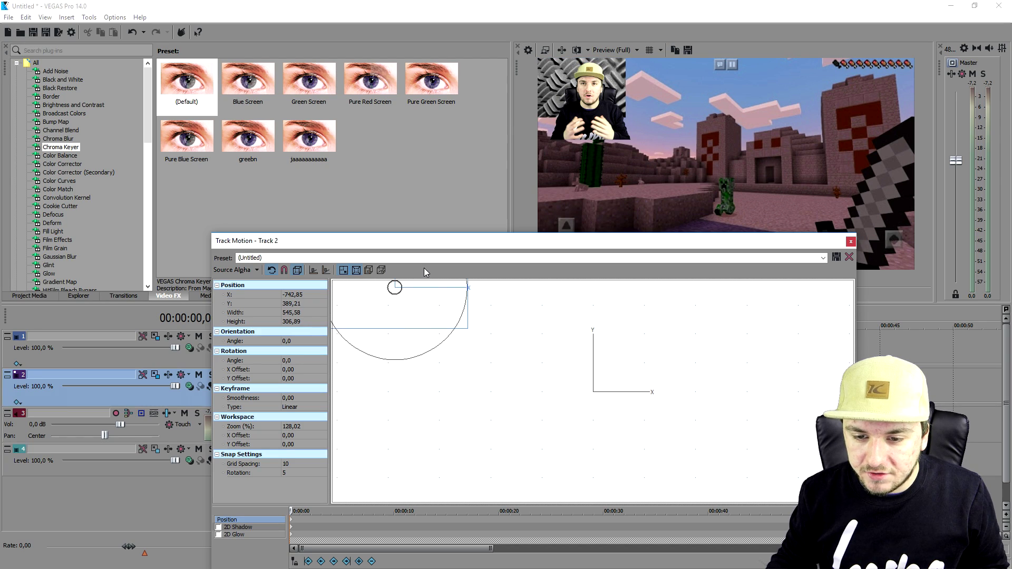
pyautogui.moveTo(469, 328)
pyautogui.mouseDown()
pyautogui.moveTo(488, 342)
pyautogui.moveTo(481, 334)
pyautogui.mouseUp()
pyautogui.scroll(2, 481, 334)
pyautogui.moveTo(389, 280); pyautogui.dragTo(421, 302)
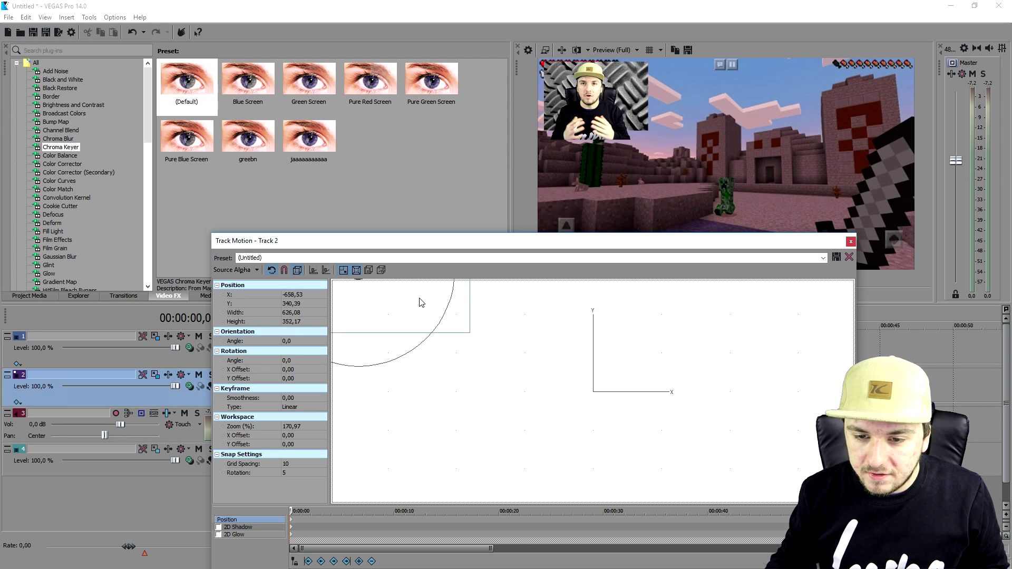
pyautogui.moveTo(463, 332)
pyautogui.mouseDown()
pyautogui.moveTo(452, 325)
pyautogui.moveTo(459, 329)
pyautogui.mouseUp()
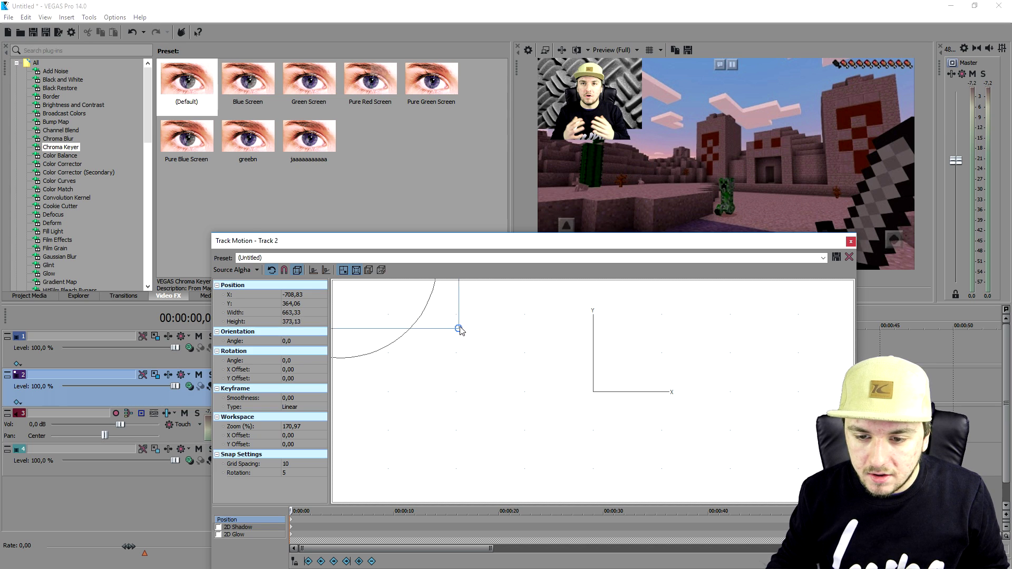